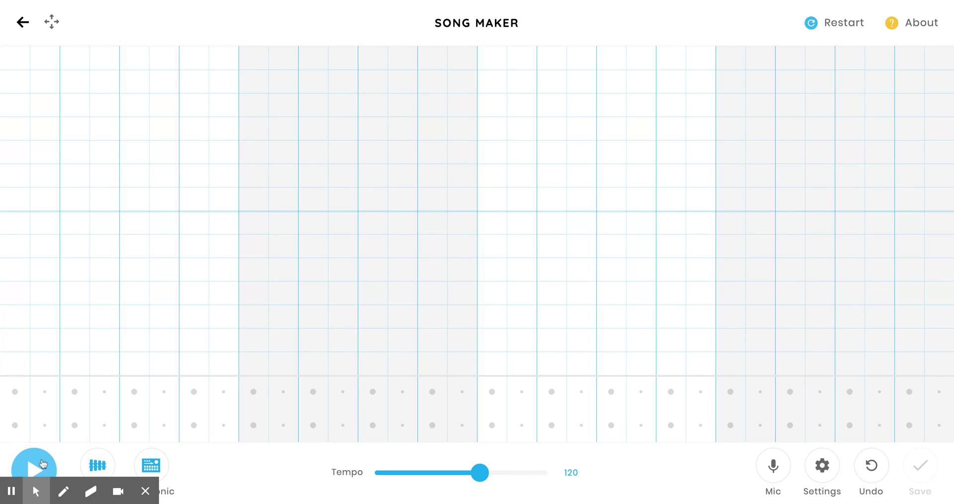
Step: Set the Song Maker instrument to Piano and percussion to Blocks, then place a note in the top-left cell
left_click(96, 463)
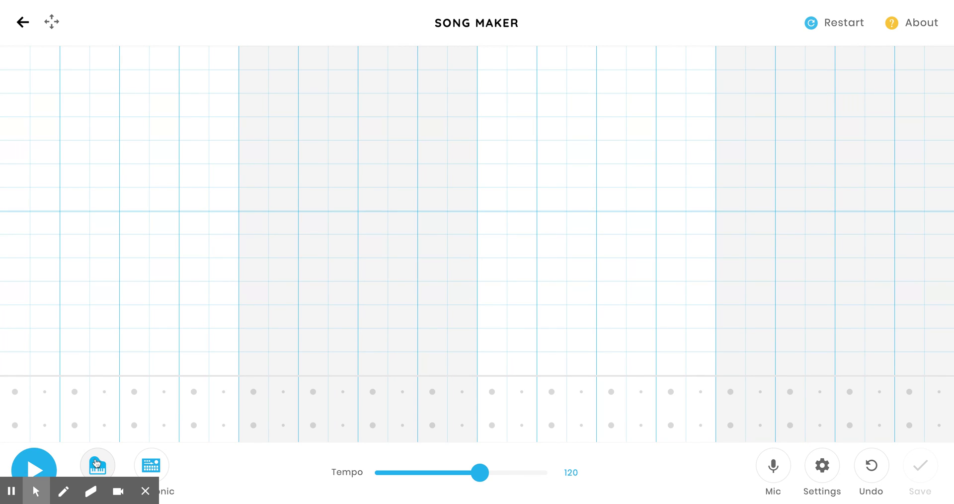
left_click(151, 464)
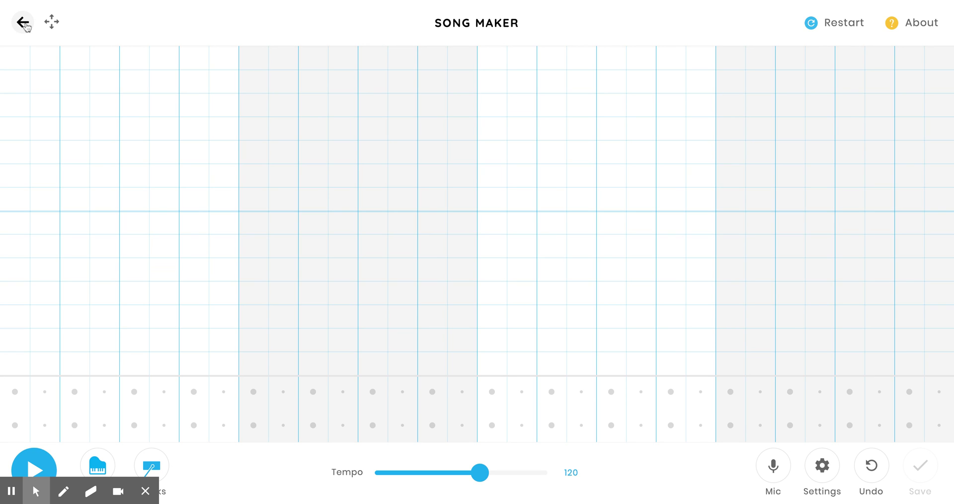
left_click(16, 83)
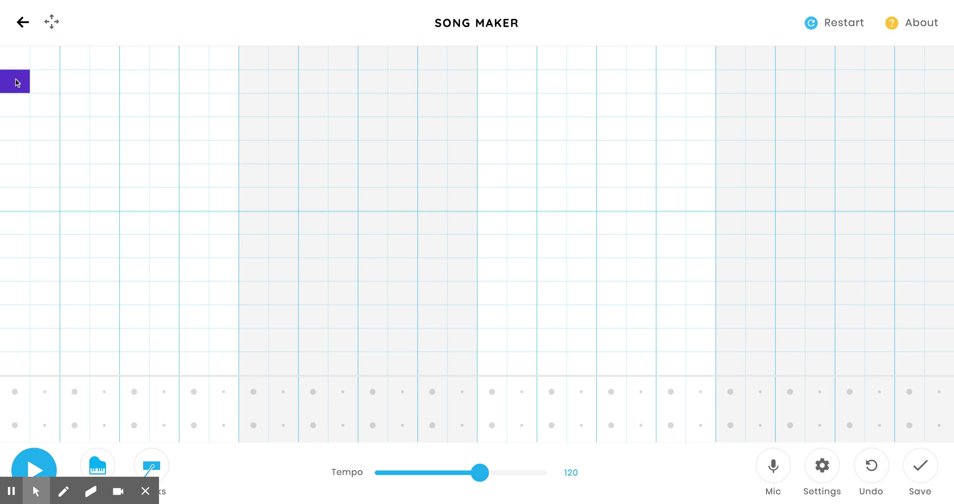
Step: Add green and lime notes stepping diagonally down, then ask to leave Song Maker
left_click(43, 102)
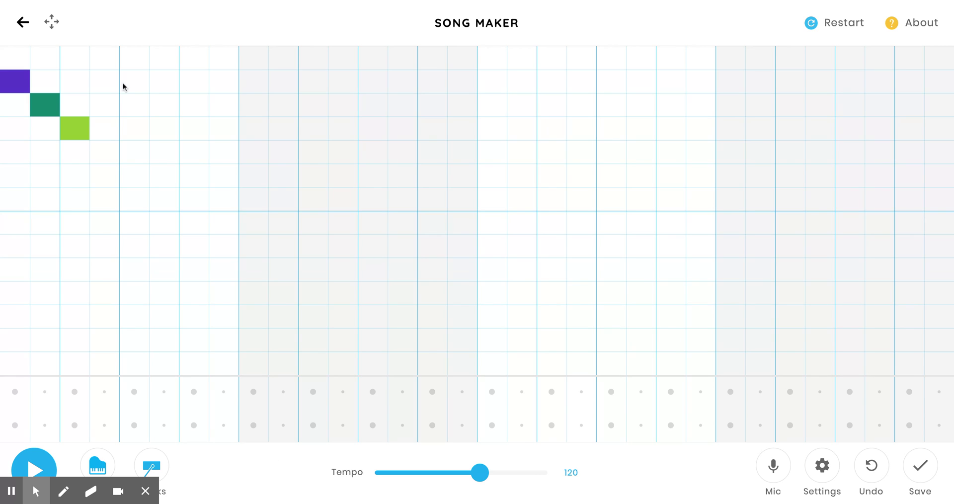
left_click(25, 25)
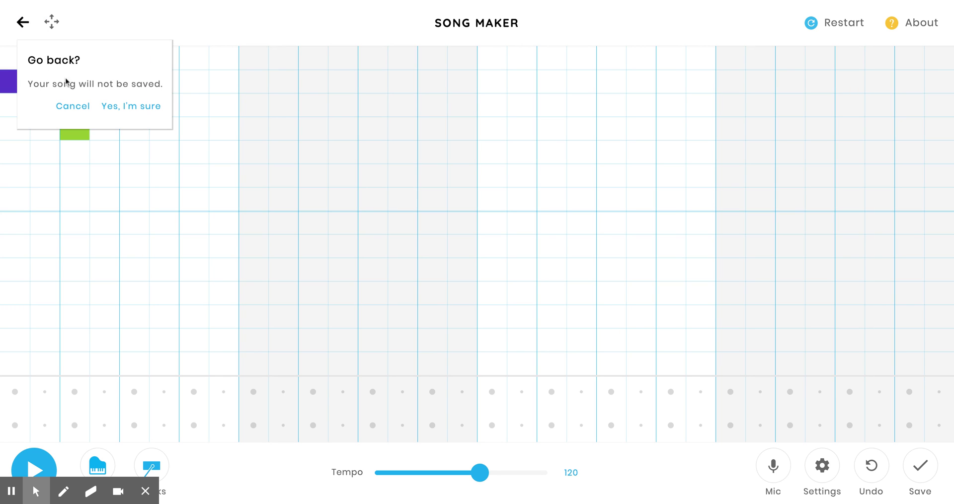
Step: Confirm 'Yes, I'm sure' to discard the song and open the Rhythm tile
left_click(137, 111)
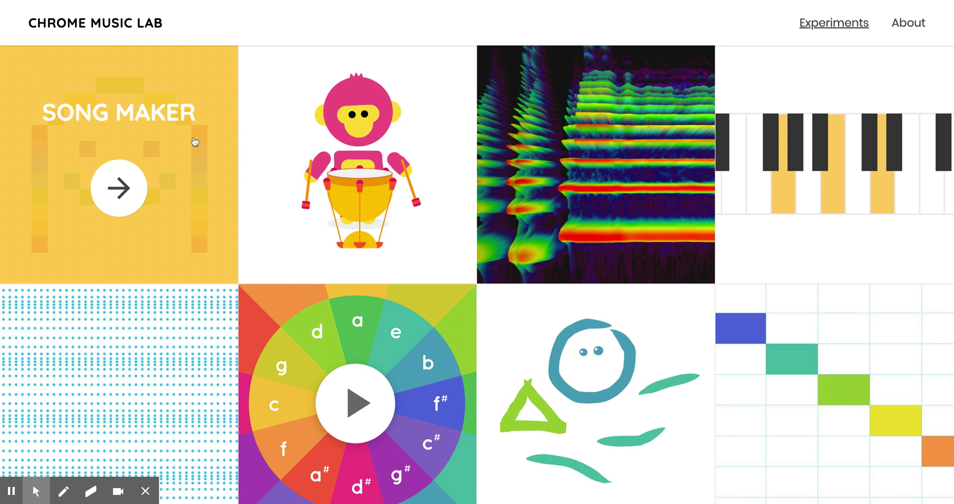
mouse_move(363, 188)
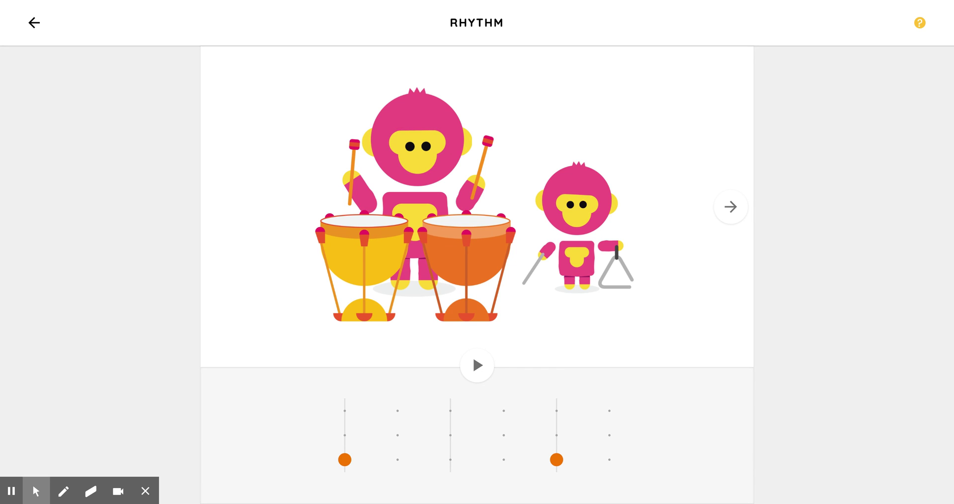
Step: Play the monkeys' rhythm with alternating yellow-drum and triangle beats over six columns, then pause and advance
left_click(472, 353)
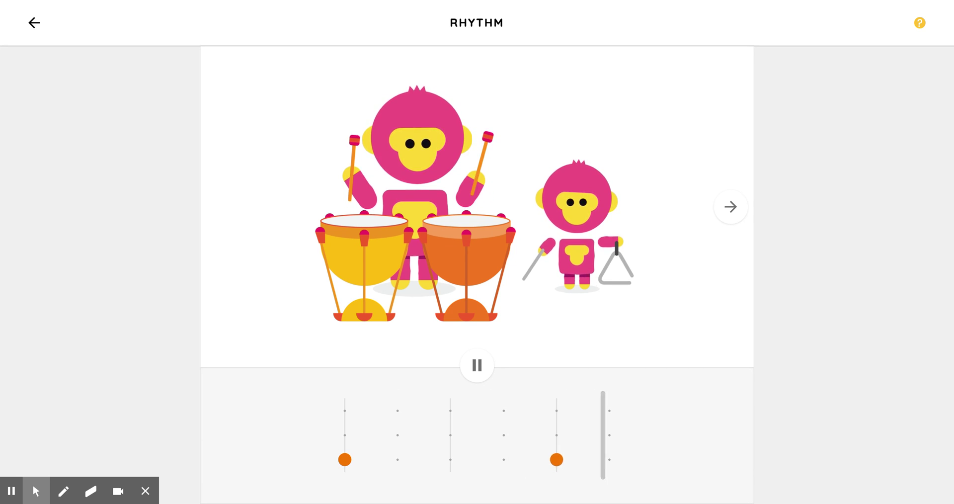
left_click(345, 436)
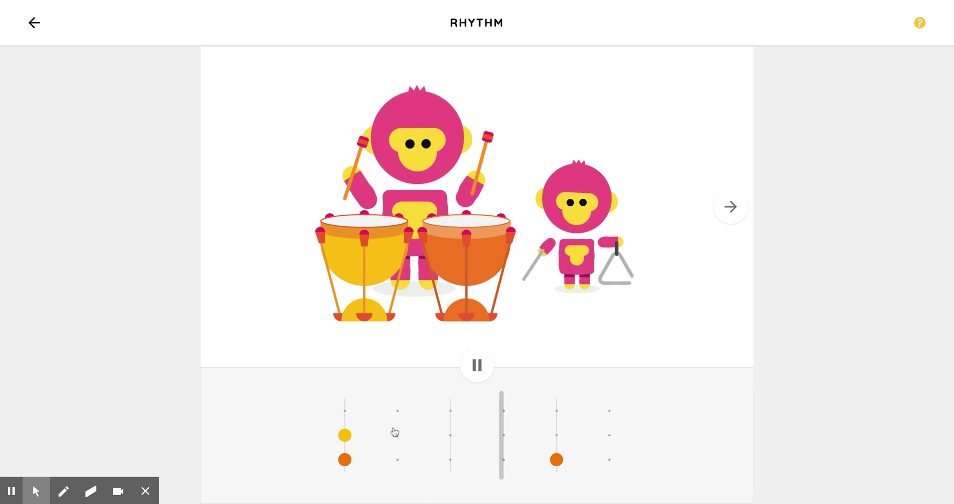
left_click(398, 410)
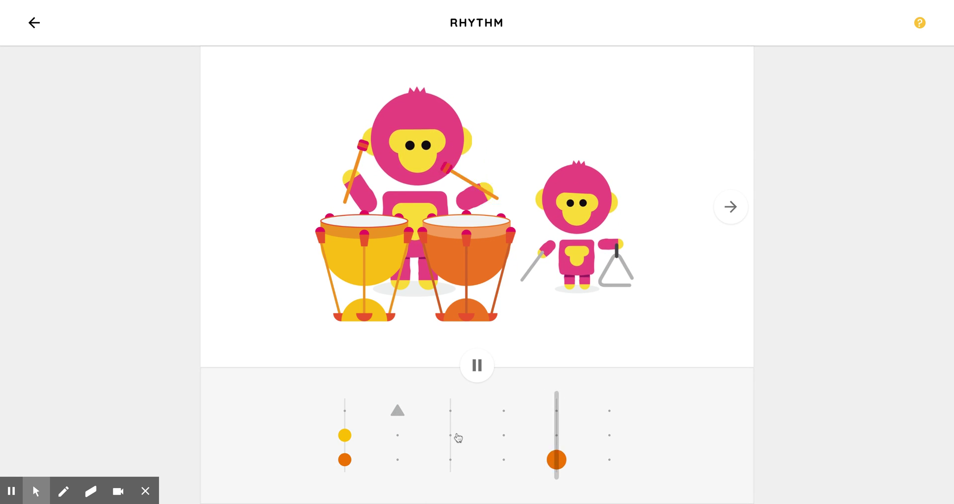
left_click(451, 459)
left_click(450, 435)
left_click(503, 411)
left_click(557, 436)
left_click(610, 410)
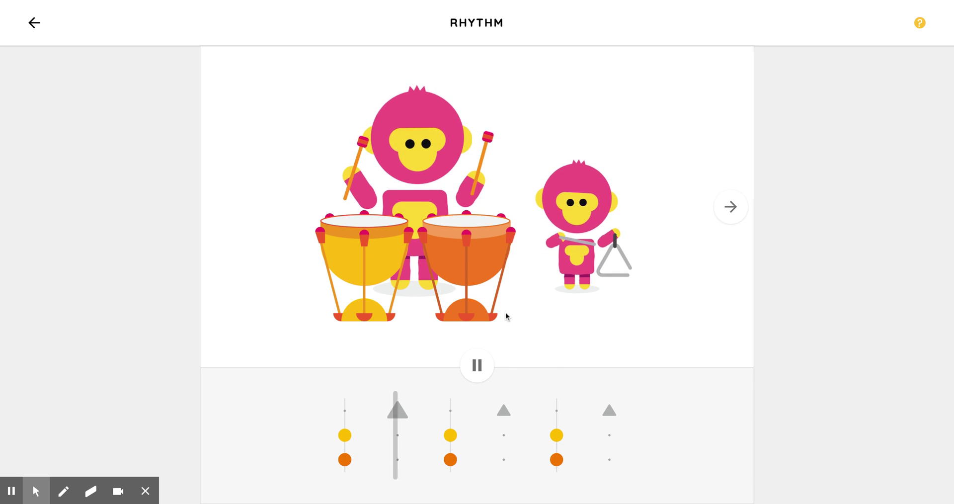
left_click(484, 368)
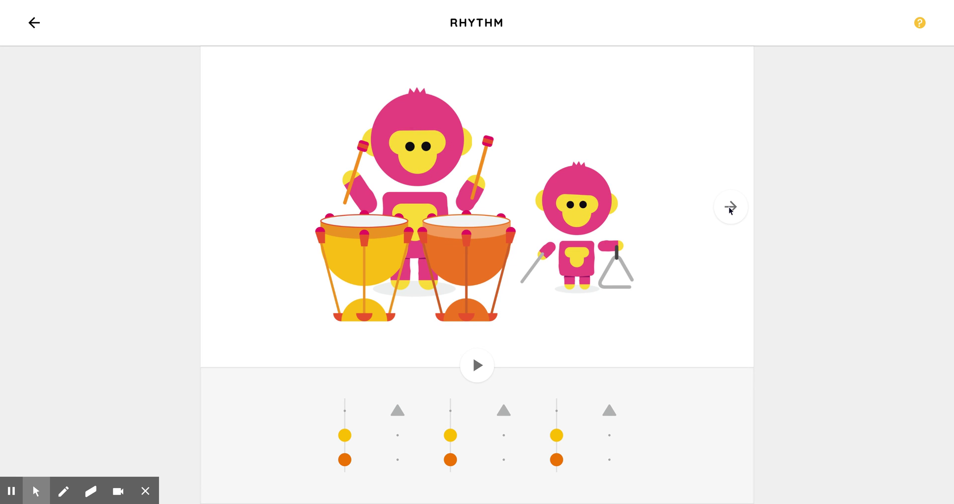
left_click(731, 207)
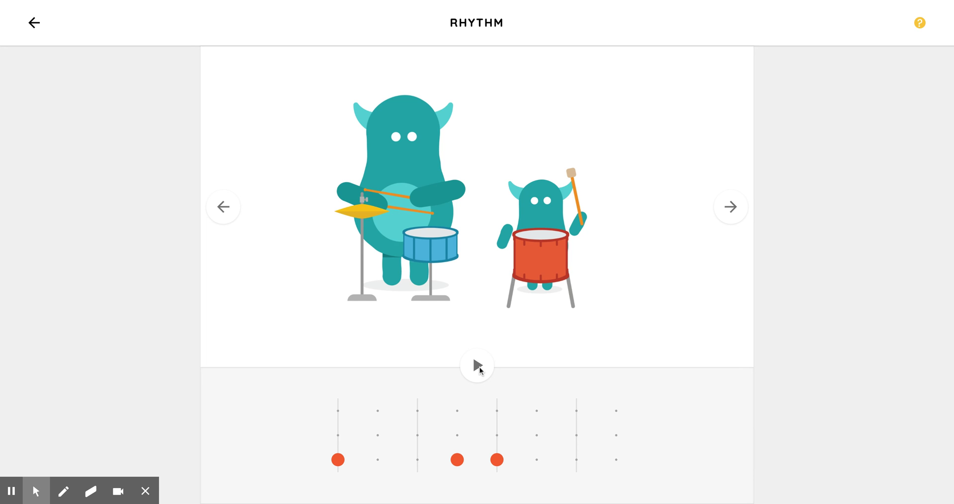
Step: Play the monsters' rhythm and add alternating blue and red beats across columns two to eight
left_click(478, 366)
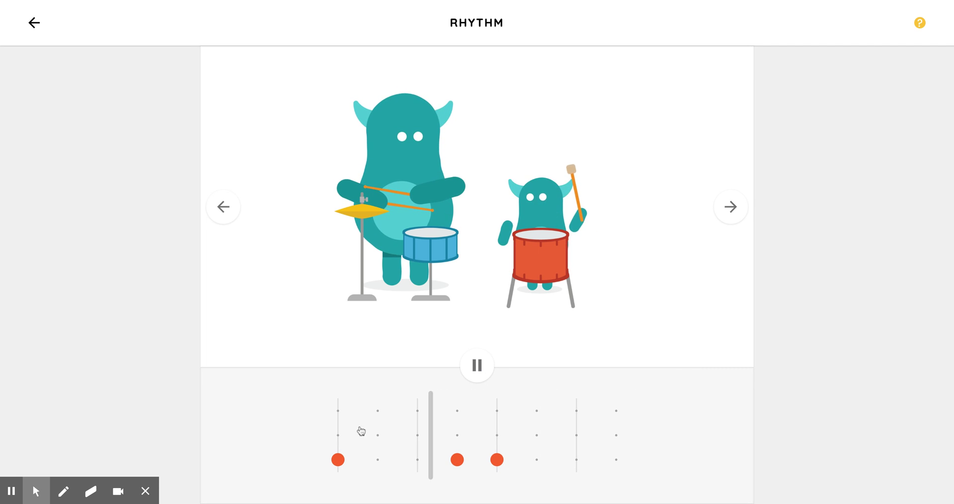
left_click(378, 435)
left_click(418, 460)
left_click(457, 436)
left_click(457, 461)
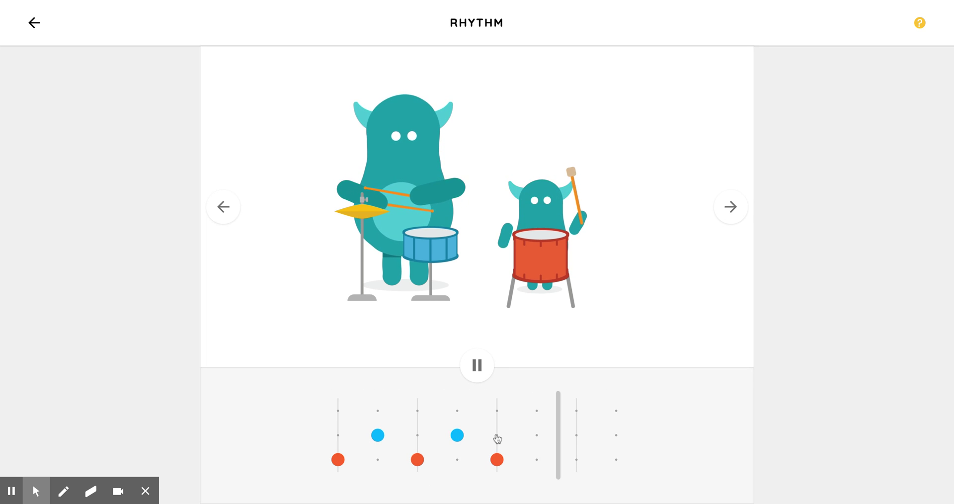
left_click(537, 436)
left_click(577, 460)
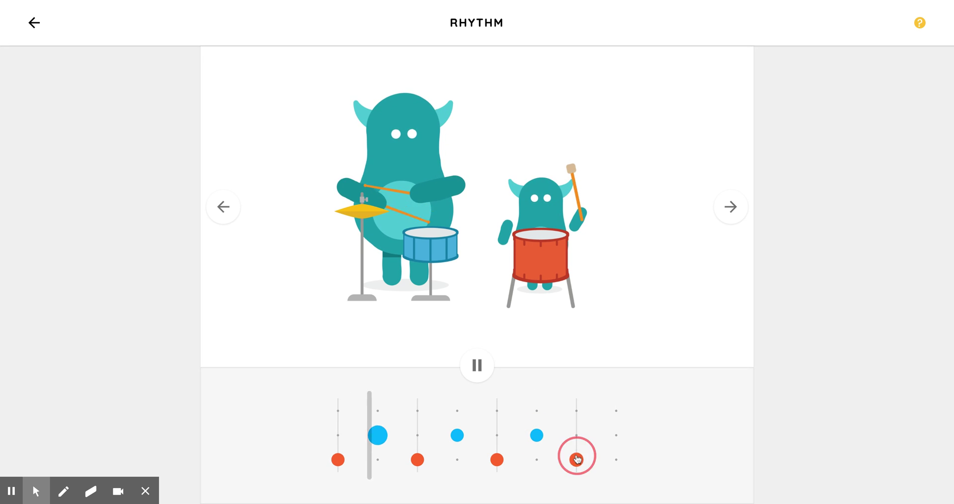
left_click(619, 437)
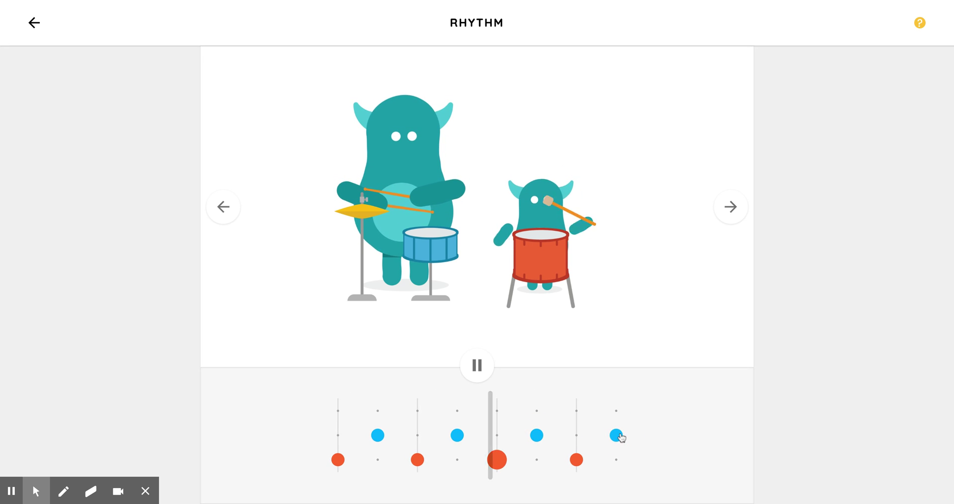
Step: Add yellow diamond beats in columns three, five and eight, then pause and advance
left_click(417, 410)
left_click(497, 411)
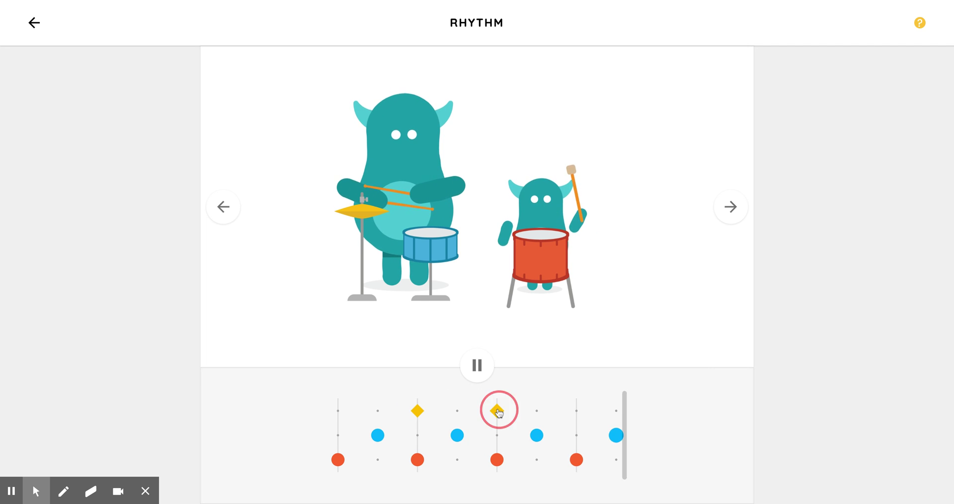
left_click(616, 411)
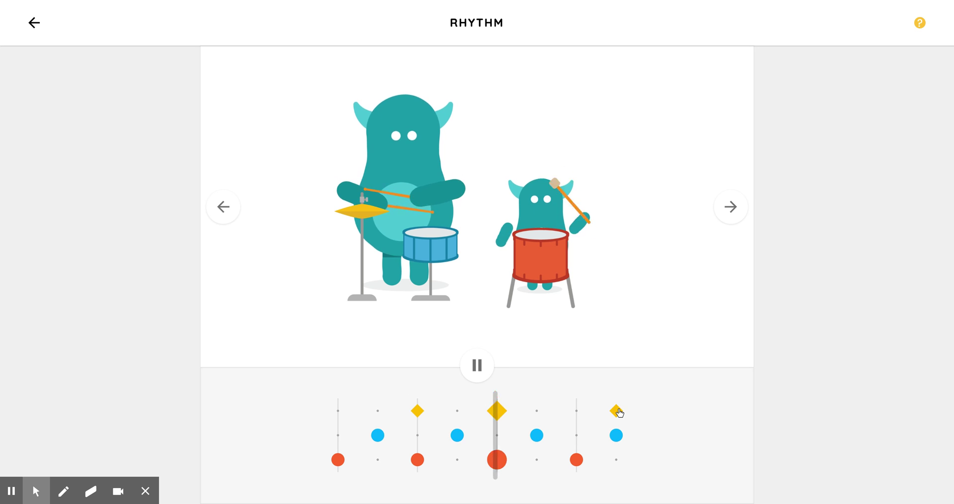
left_click(477, 367)
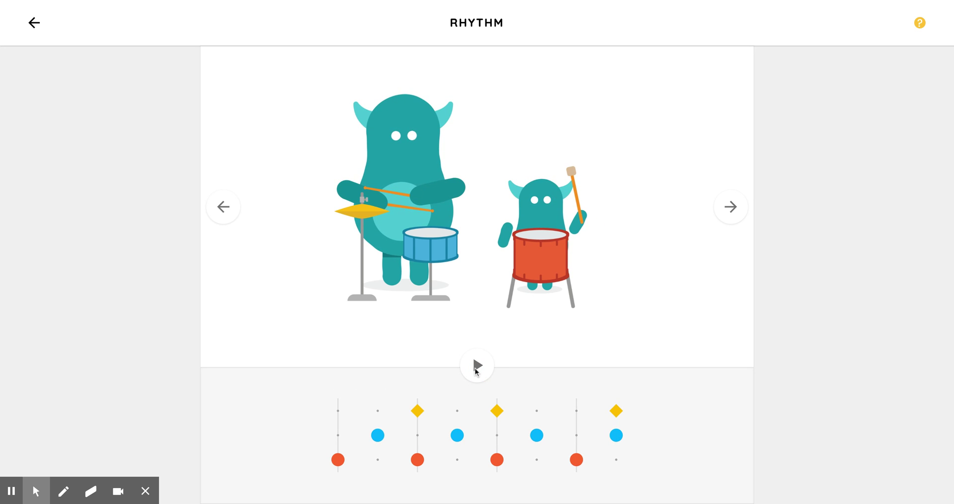
left_click(732, 207)
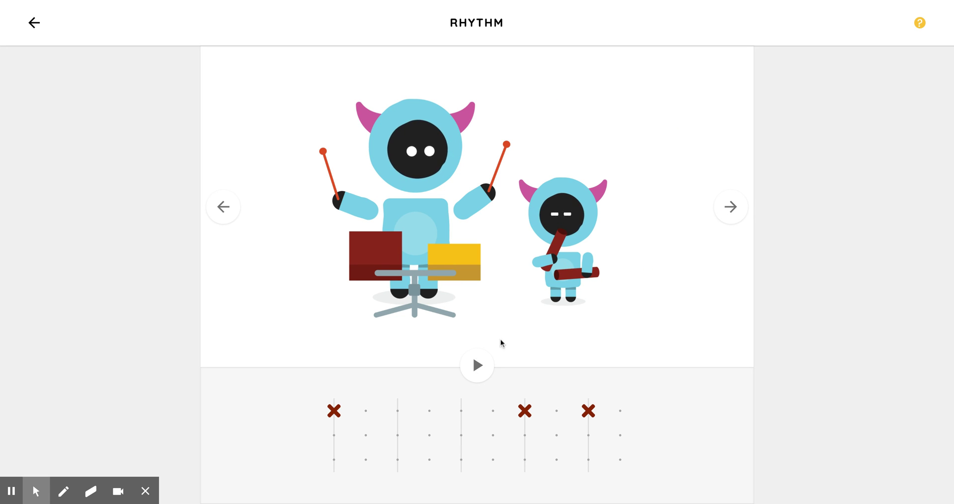
Step: Play and pause the pink-horned drummers' rhythm, then advance to the conga birds
left_click(475, 368)
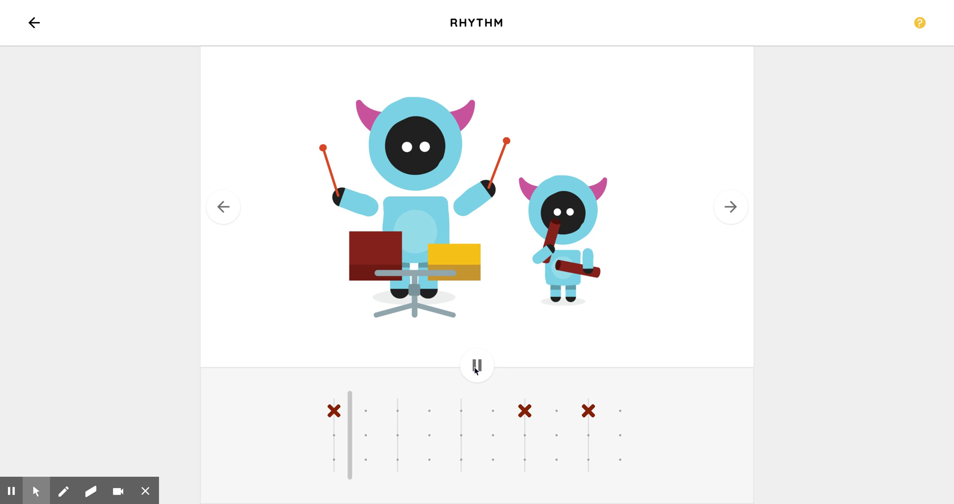
left_click(476, 365)
left_click(735, 205)
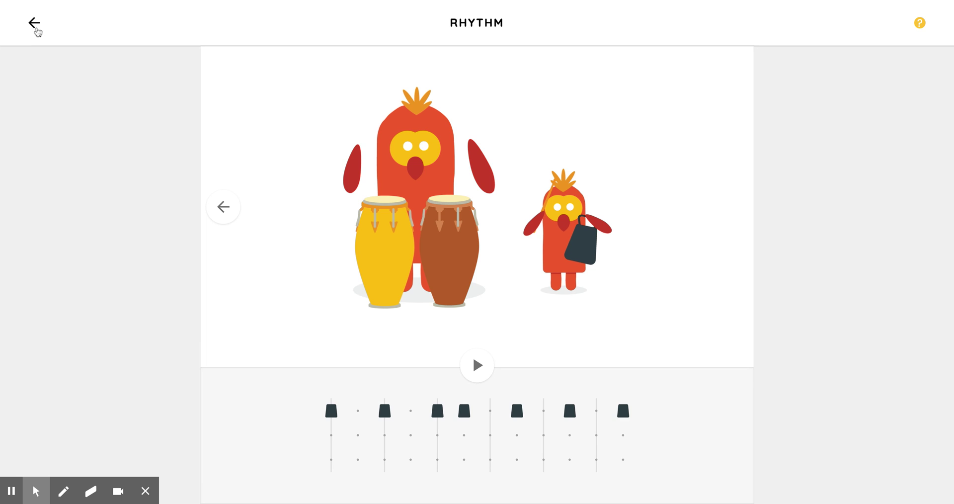
Step: Play the trombone in Spectrogram, switch to draw-by-hand mode, then return to the grid
left_click(36, 29)
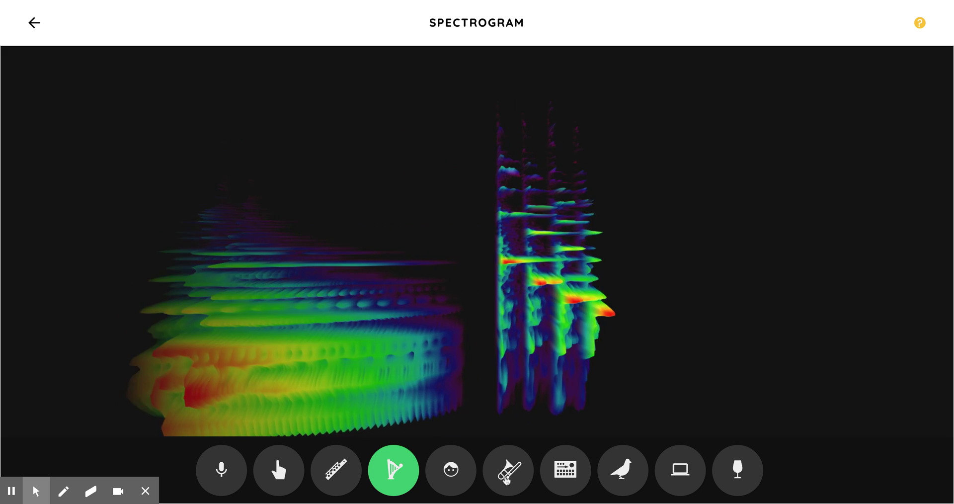
left_click(507, 478)
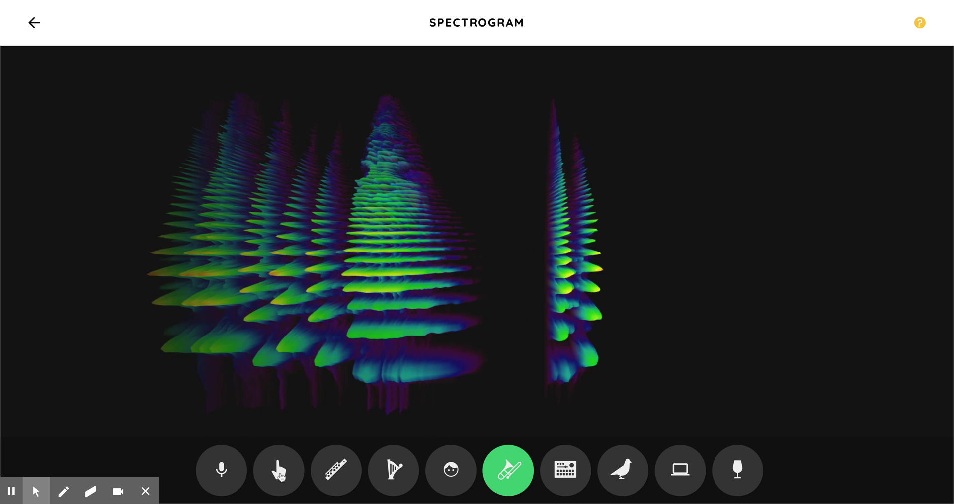
left_click(278, 478)
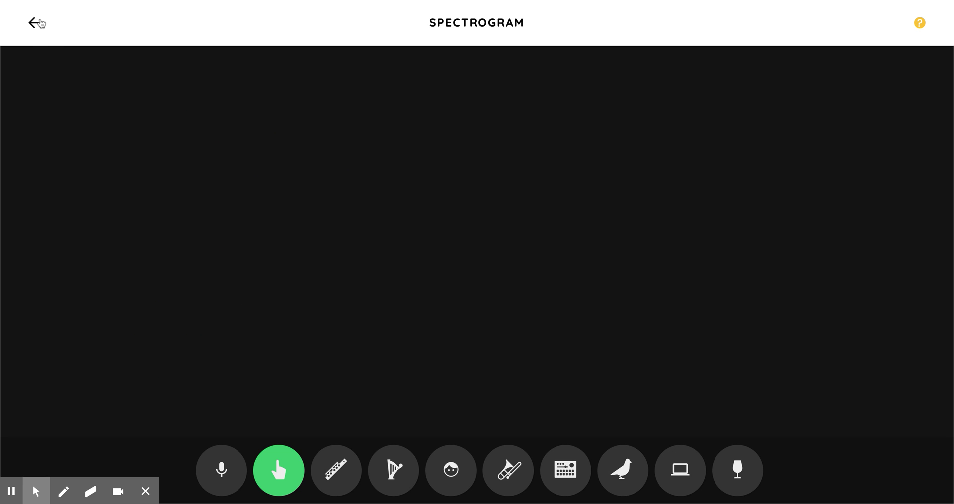
left_click(40, 23)
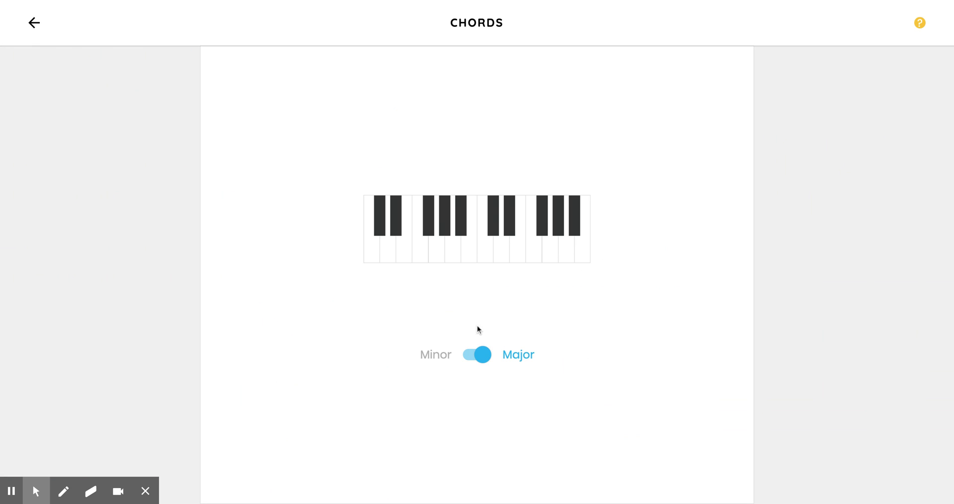
Step: Play a major chord on a key, switch the toggle to Minor, then return to the grid
left_click(485, 253)
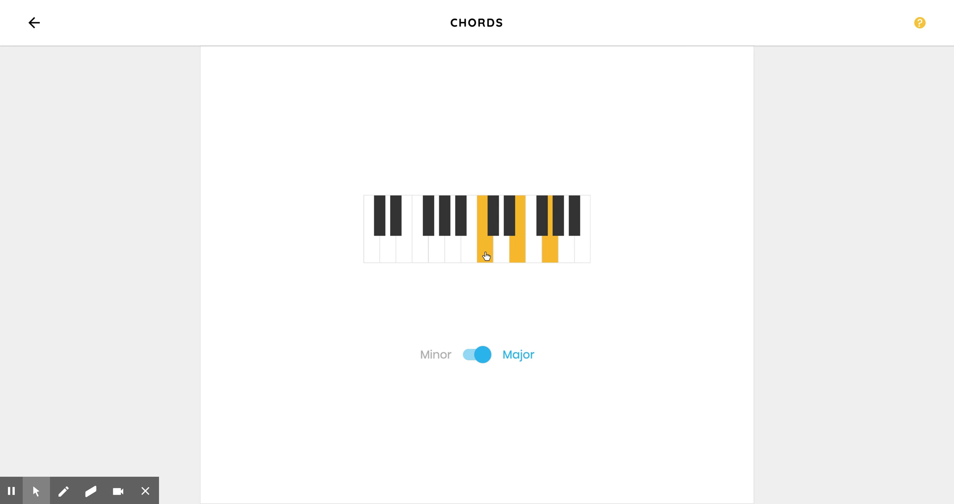
left_click(467, 354)
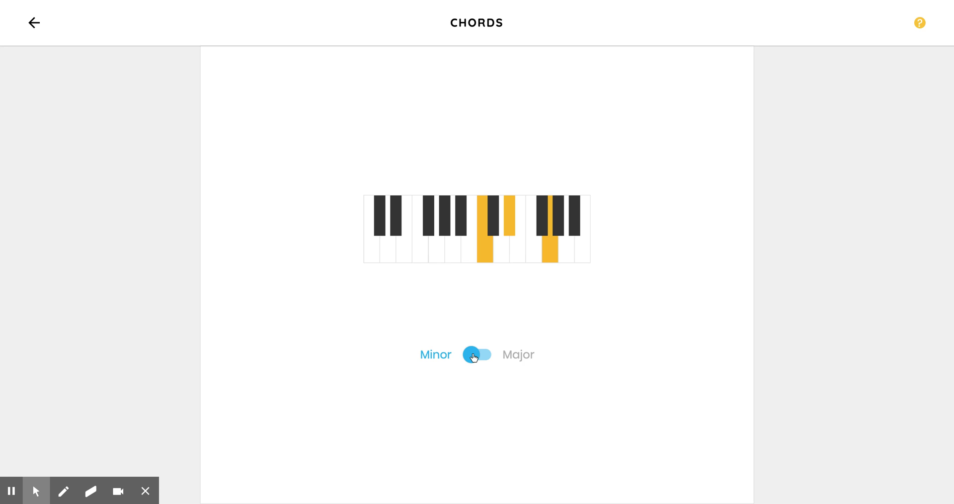
left_click(34, 28)
Step: Open Sound Waves and play the same piano note twice to ripple the dots
left_click(128, 427)
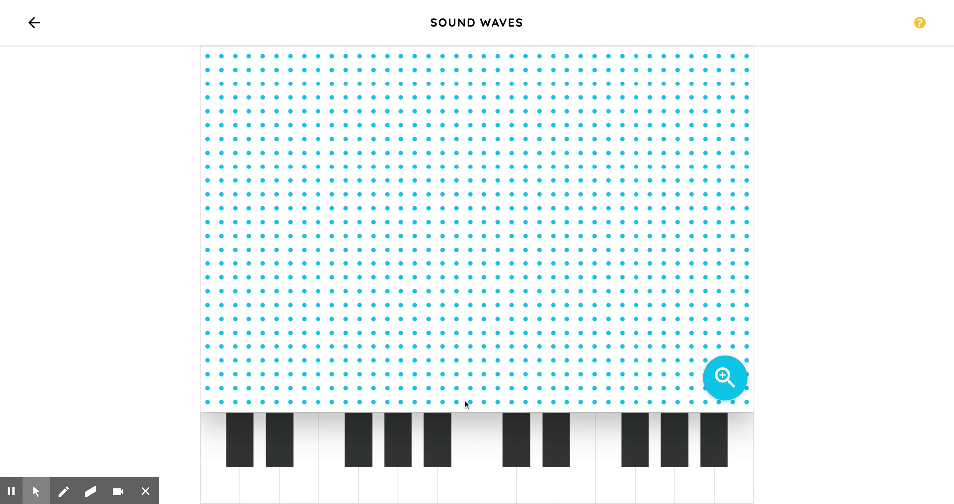
left_click(500, 480)
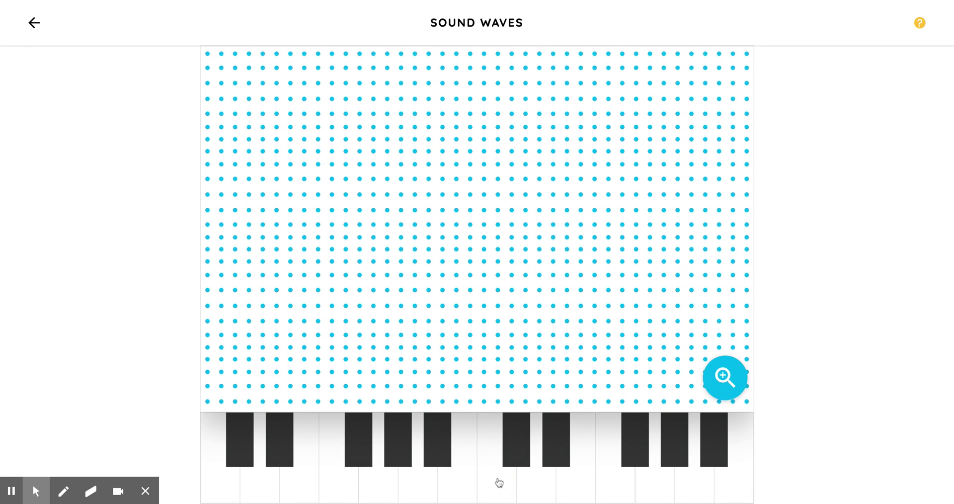
left_click(499, 482)
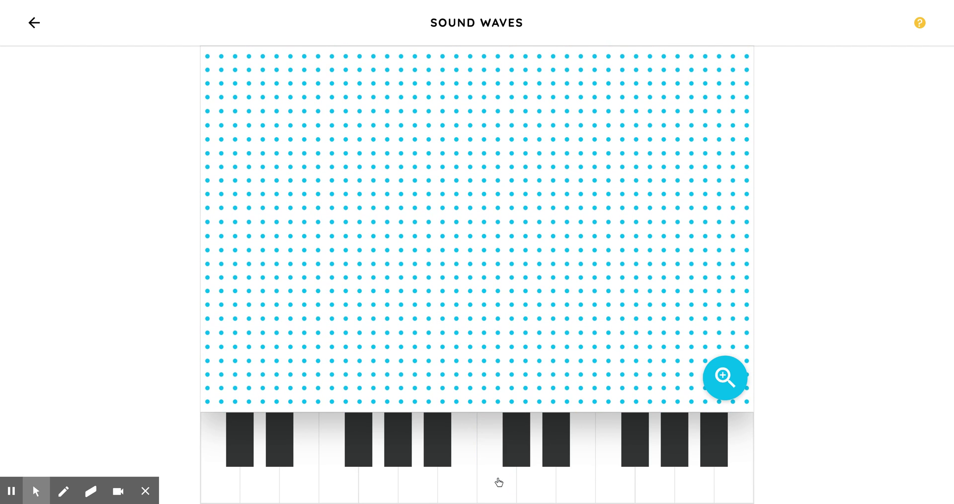
Step: Zoom in with the magnifier, compare waves of four rising notes, then return to the grid
left_click(725, 377)
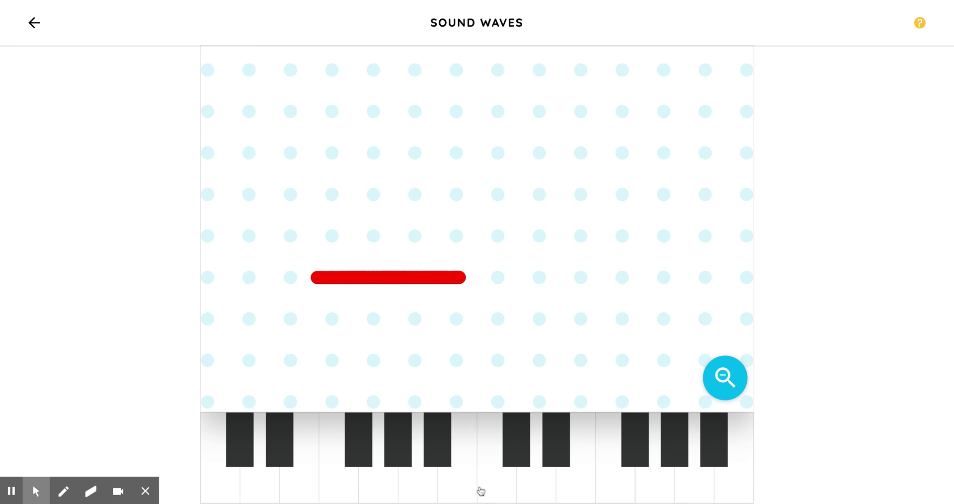
left_click(498, 489)
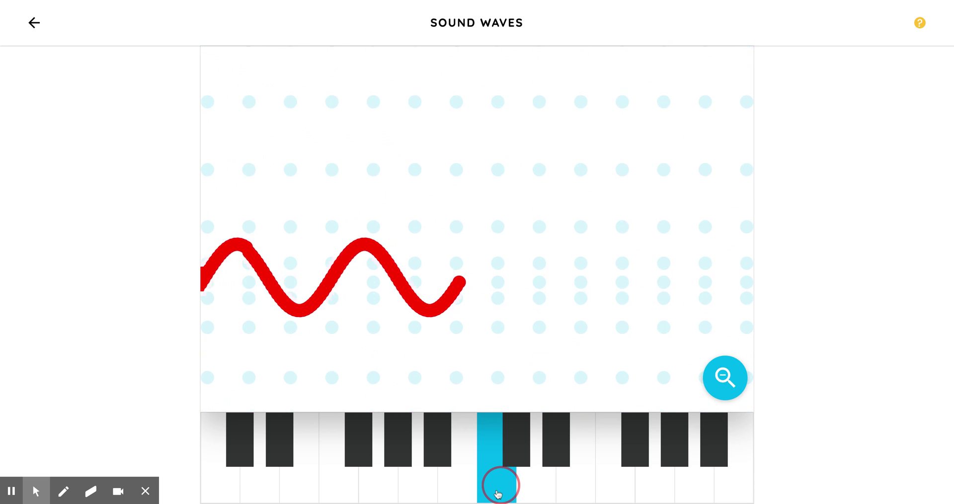
left_click(517, 448)
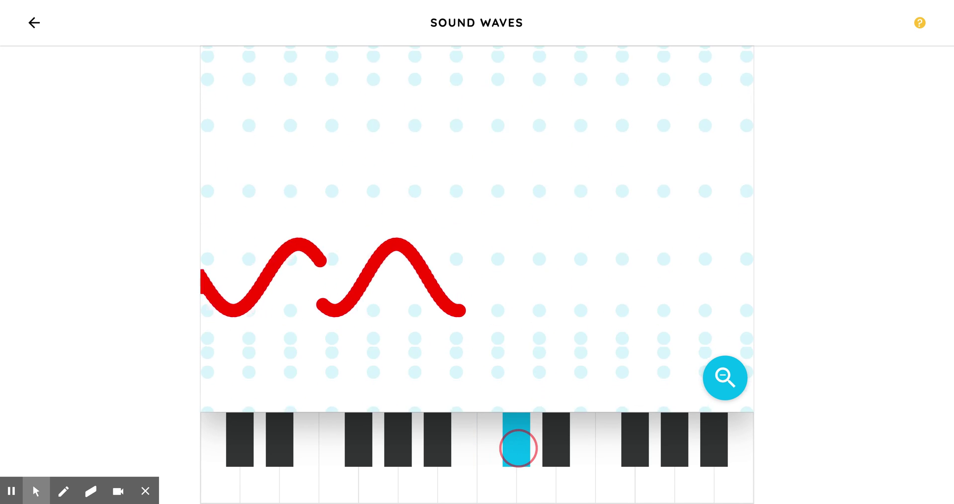
left_click(556, 442)
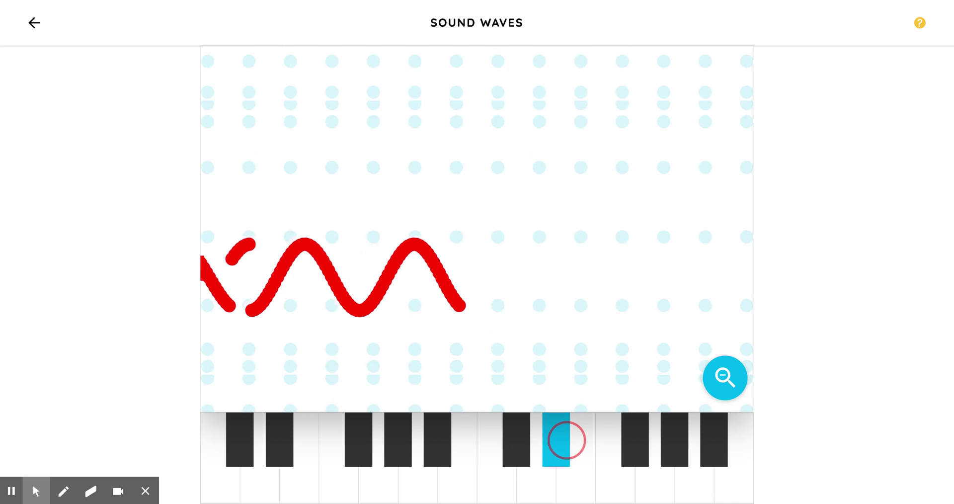
left_click(581, 455)
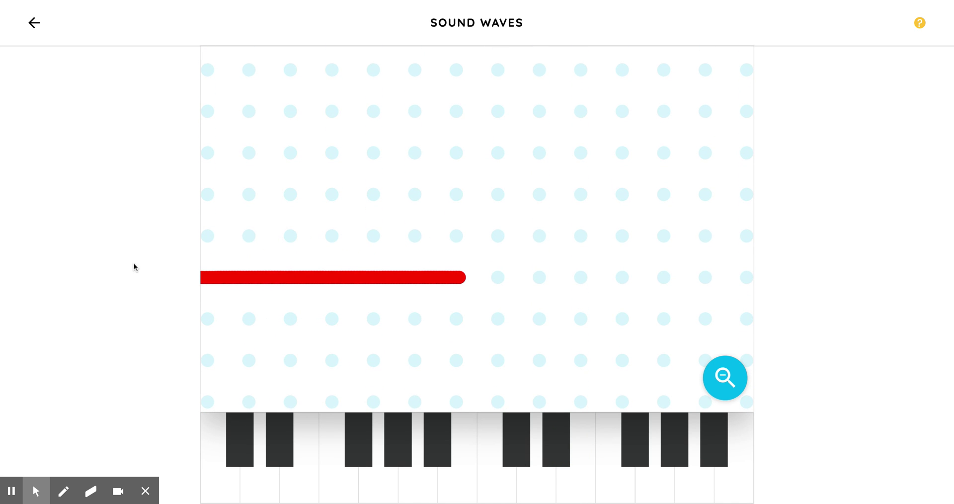
left_click(34, 24)
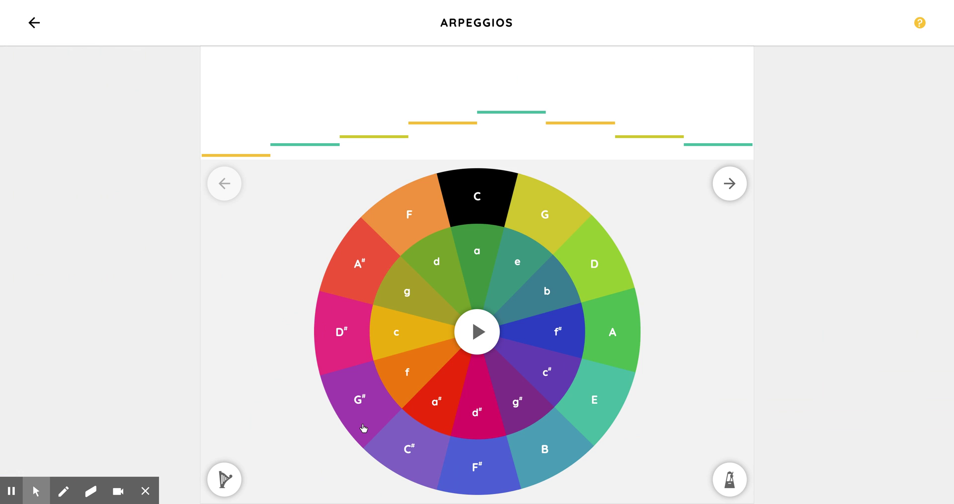
Step: Play a C arpeggio, cycle through two more patterns, switch to harp, then go back
left_click(481, 199)
left_click(475, 195)
left_click(485, 347)
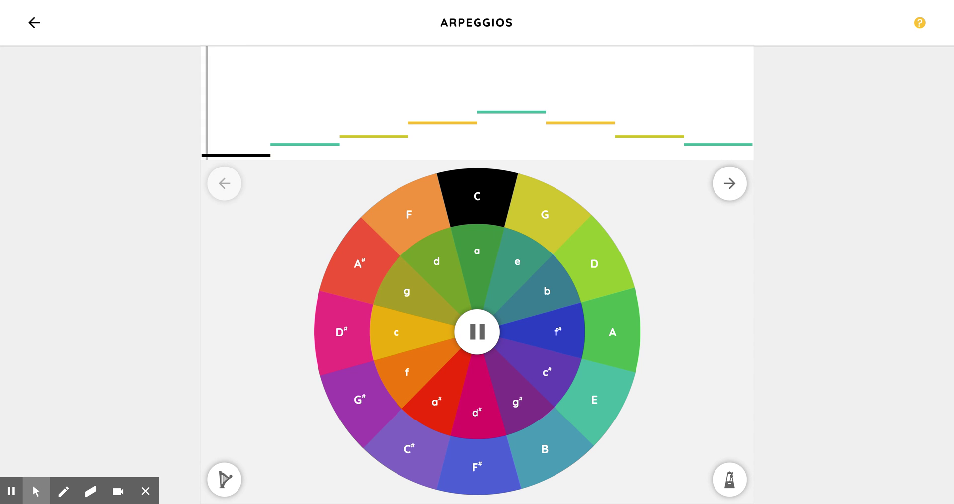
left_click(729, 183)
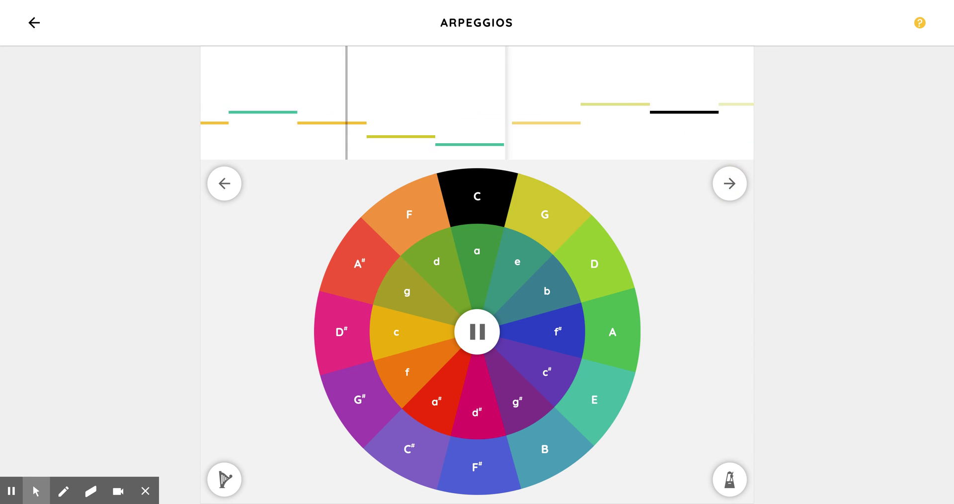
left_click(730, 185)
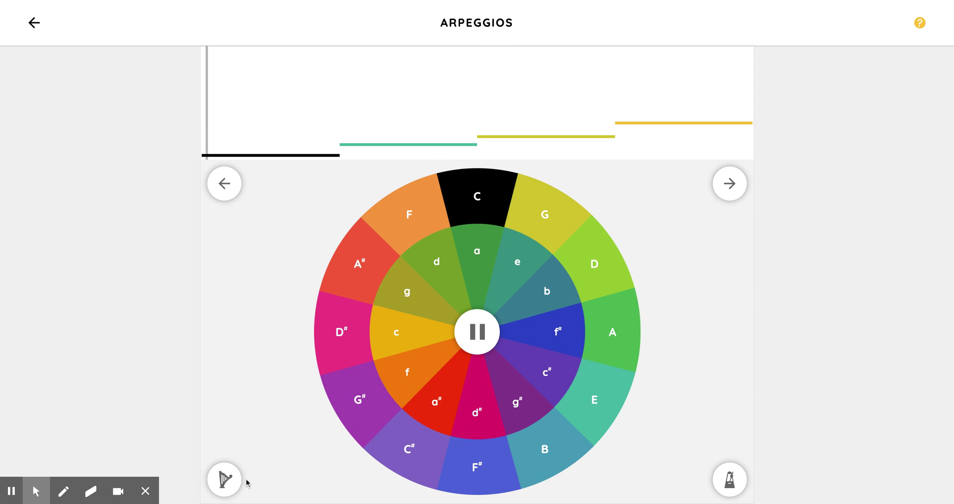
left_click(226, 480)
left_click(33, 23)
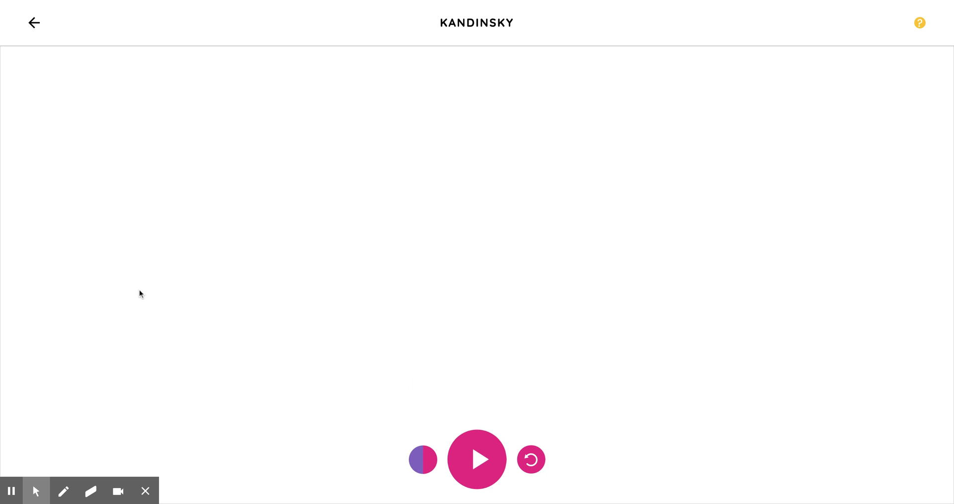
Step: Draw six purple strokes across the Kandinsky canvas: curves, wavy lines, horizontals and a loop
mouse_move(139, 289)
left_mouse_down()
mouse_move(152, 242)
mouse_move(192, 181)
mouse_move(266, 159)
mouse_move(322, 177)
left_mouse_up()
mouse_move(271, 220)
left_mouse_down()
mouse_move(445, 219)
mouse_move(462, 181)
left_mouse_up()
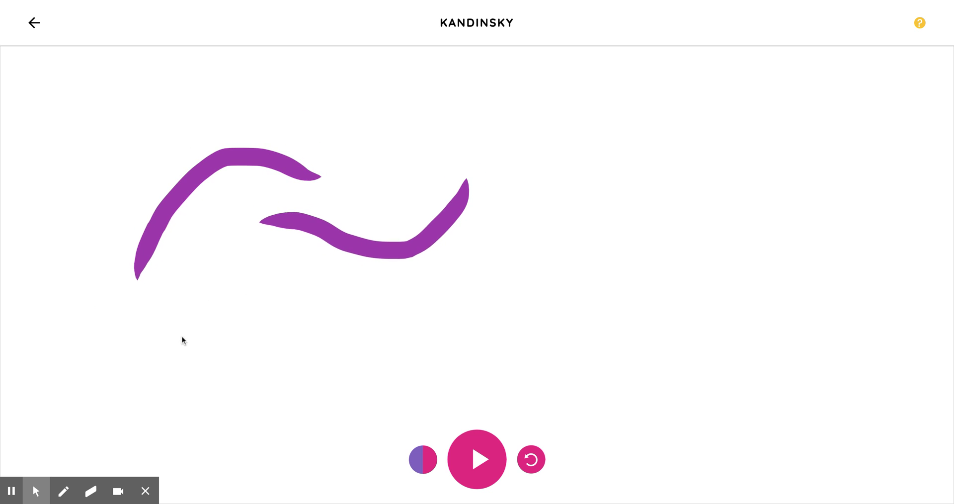
left_click_drag(196, 333, 511, 333)
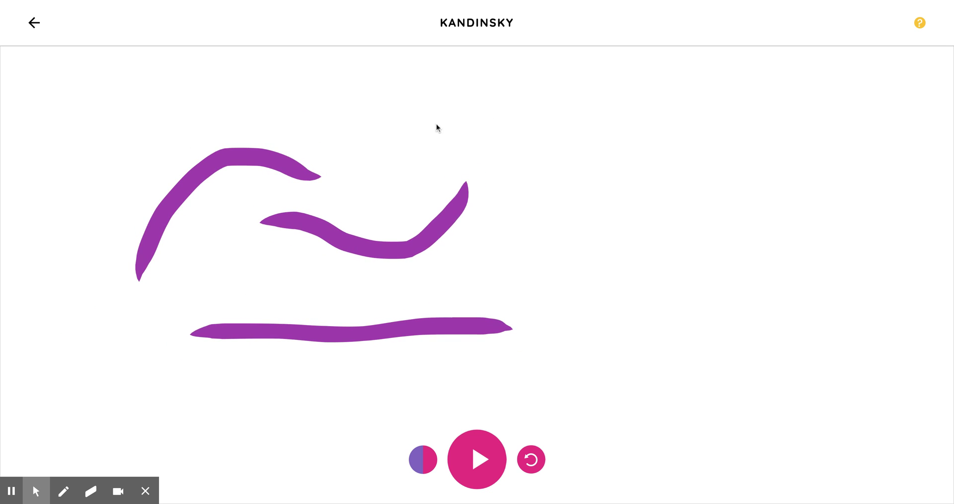
mouse_move(443, 105)
left_mouse_down()
mouse_move(521, 97)
mouse_move(602, 133)
mouse_move(698, 102)
left_mouse_up()
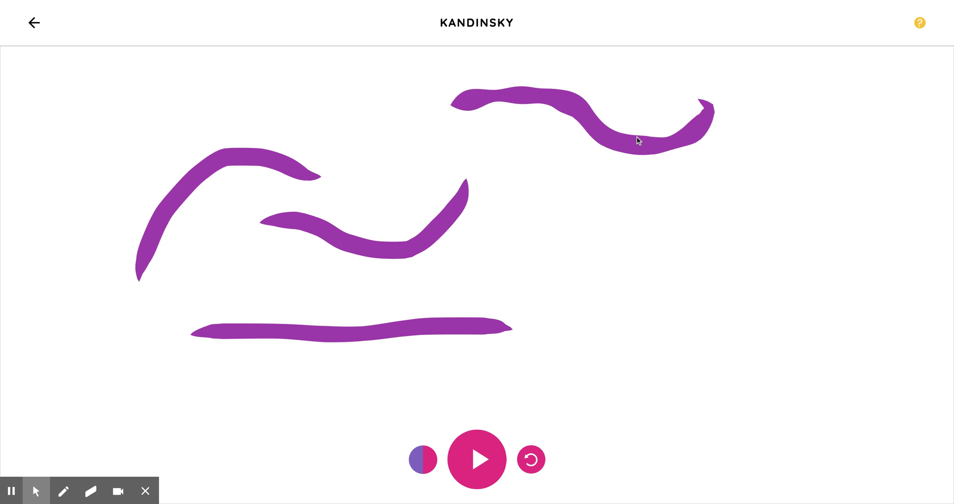
left_click_drag(556, 190, 803, 199)
mouse_move(654, 300)
left_mouse_down()
mouse_move(723, 318)
mouse_move(768, 376)
mouse_move(685, 430)
mouse_move(549, 345)
mouse_move(658, 204)
left_mouse_up()
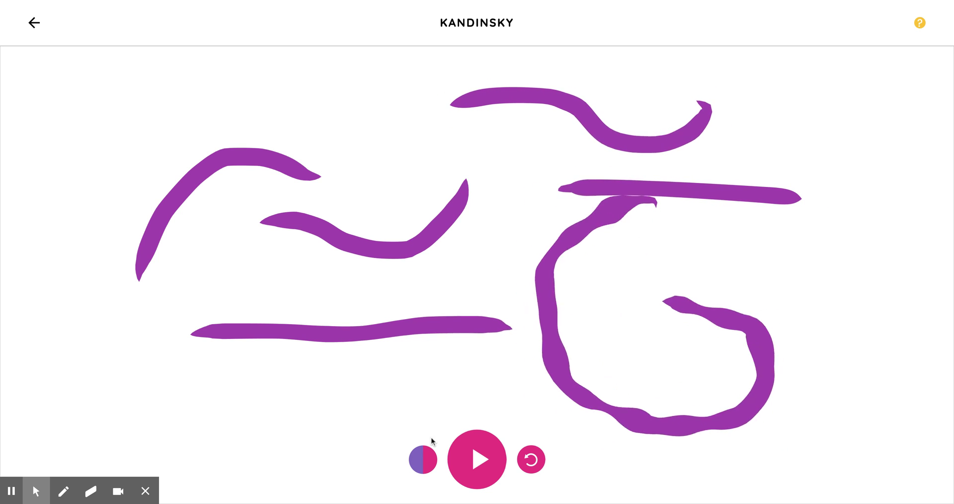
Step: Play the drawing as music, stop the playback and return to the experiments grid
left_click(475, 461)
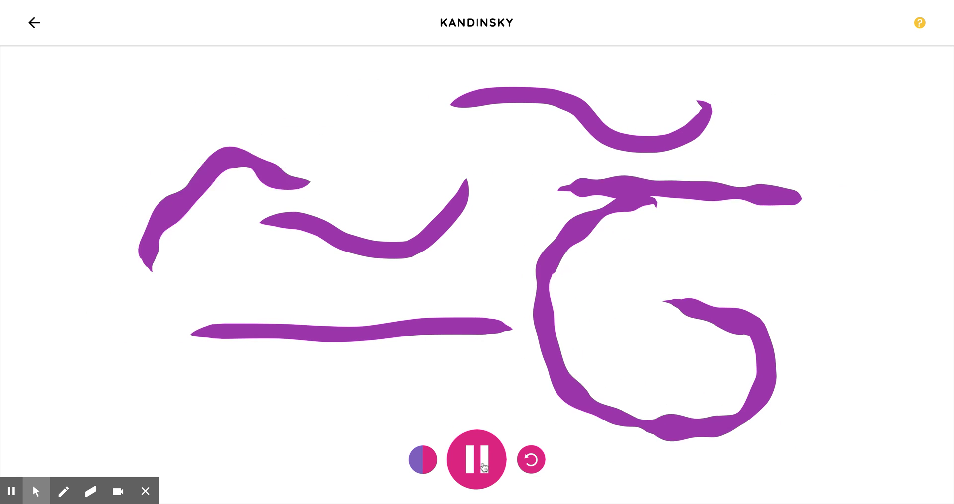
left_click(484, 467)
left_click(36, 25)
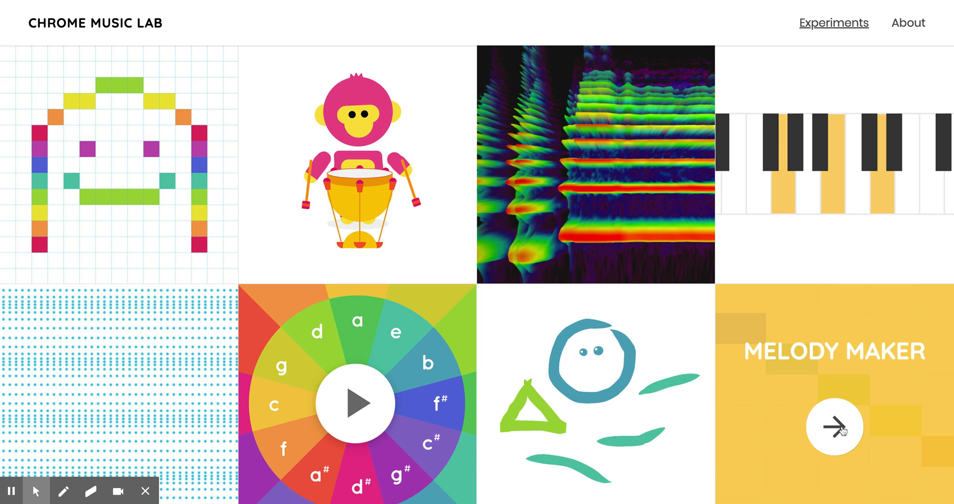
Step: Open Melody Maker and try a few notes in the first three columns, then clear the grid
left_click(843, 428)
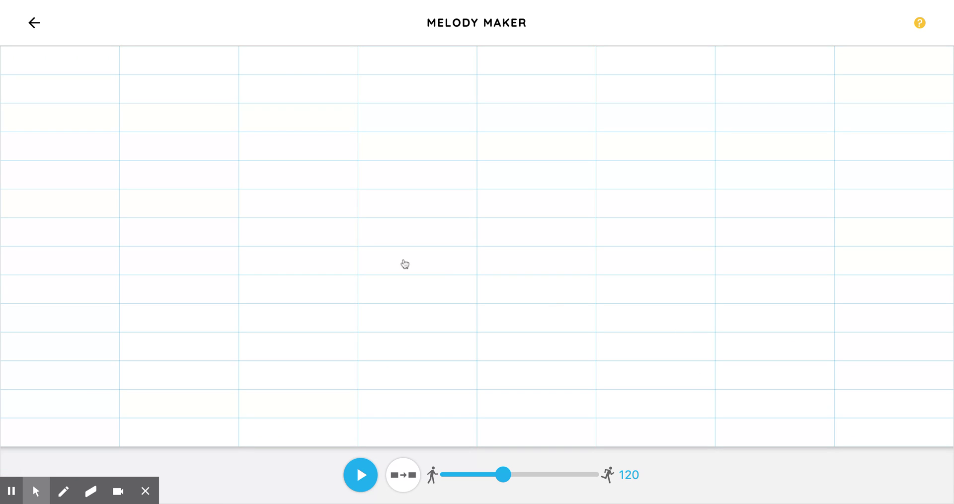
left_click(74, 157)
left_click(72, 156)
left_click(72, 179)
left_click(183, 209)
left_click(263, 240)
left_click(280, 241)
left_click(202, 208)
left_click(91, 179)
Step: Compose the melody: pink notes in columns 1, 2, 5, 6 and yellow notes in columns 3, 4, 7
left_click(87, 237)
left_click(87, 238)
left_click(94, 240)
left_click(165, 241)
left_click(273, 202)
left_click(275, 203)
left_click(277, 183)
left_click(392, 173)
left_click(505, 233)
left_click(629, 235)
left_click(751, 171)
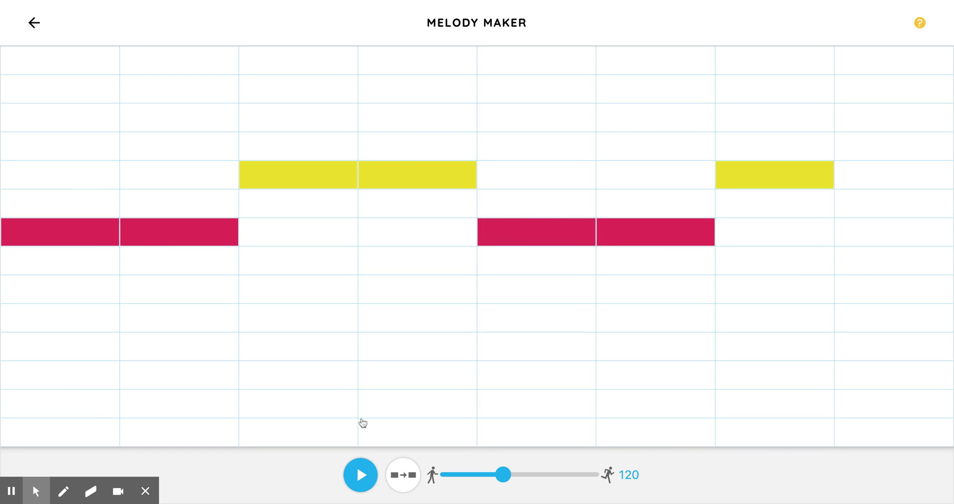
Step: Play the melody, stop it, and go back to the experiments grid with Alt+Left
left_click(362, 475)
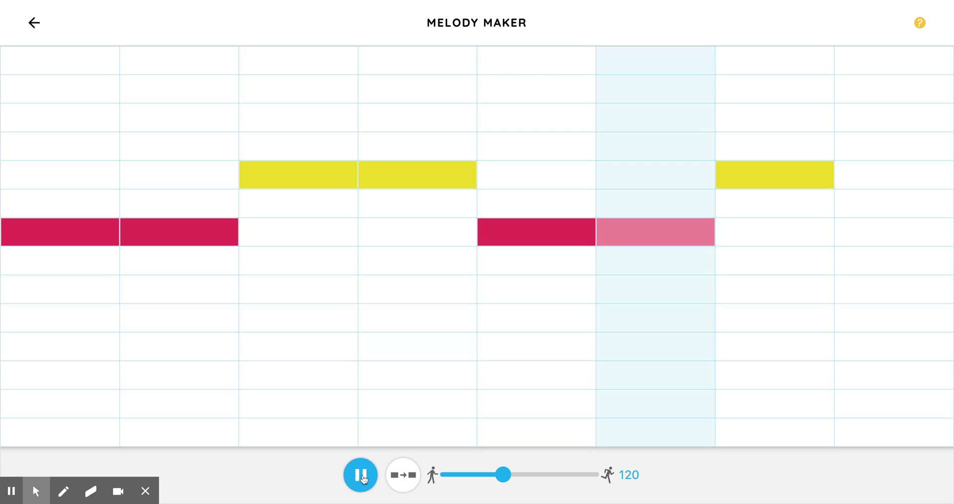
left_click(363, 476)
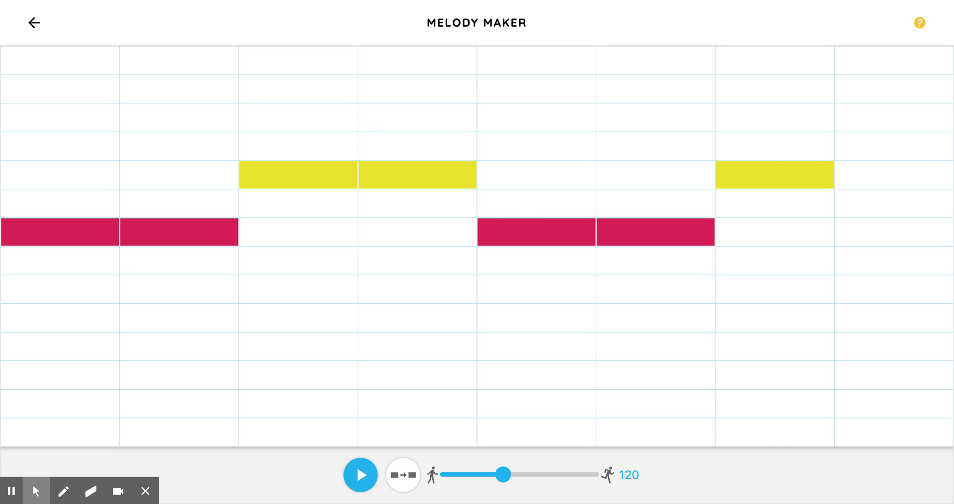
key("alt+Left")
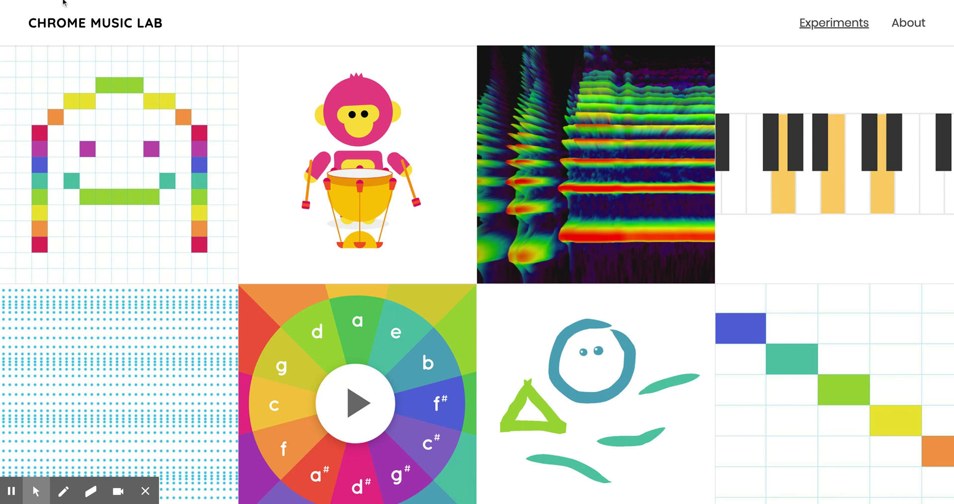
mouse_move(468, 278)
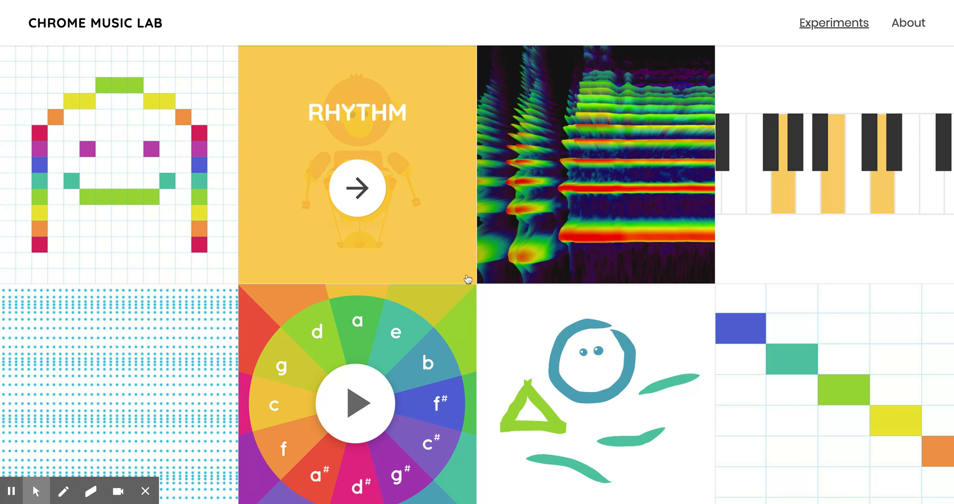
mouse_move(578, 362)
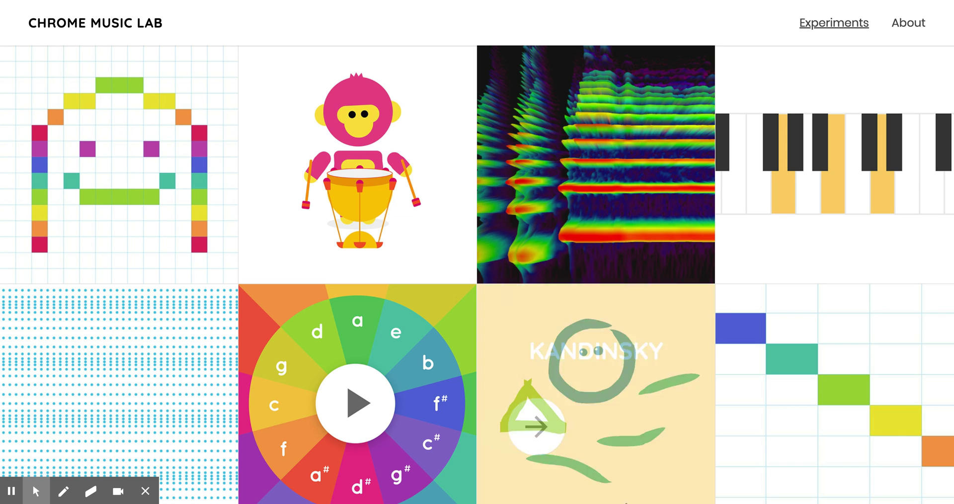
mouse_move(697, 213)
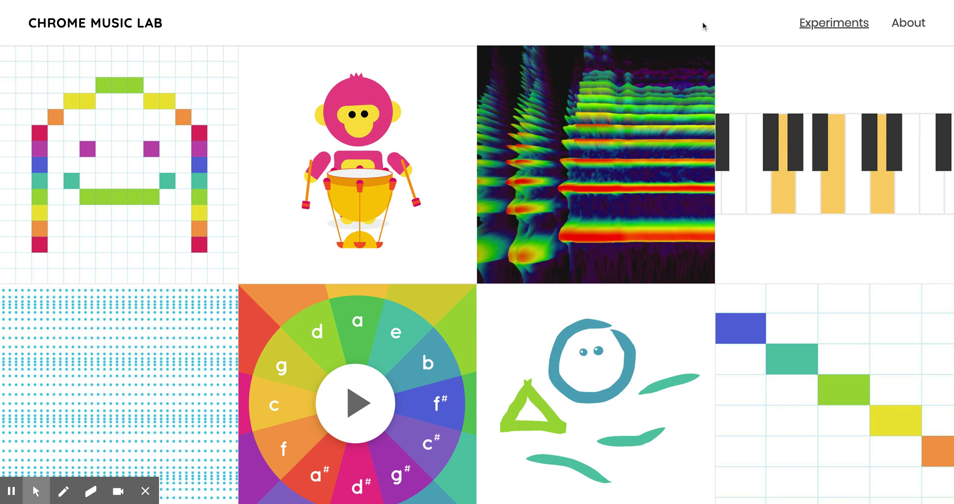
mouse_move(628, 103)
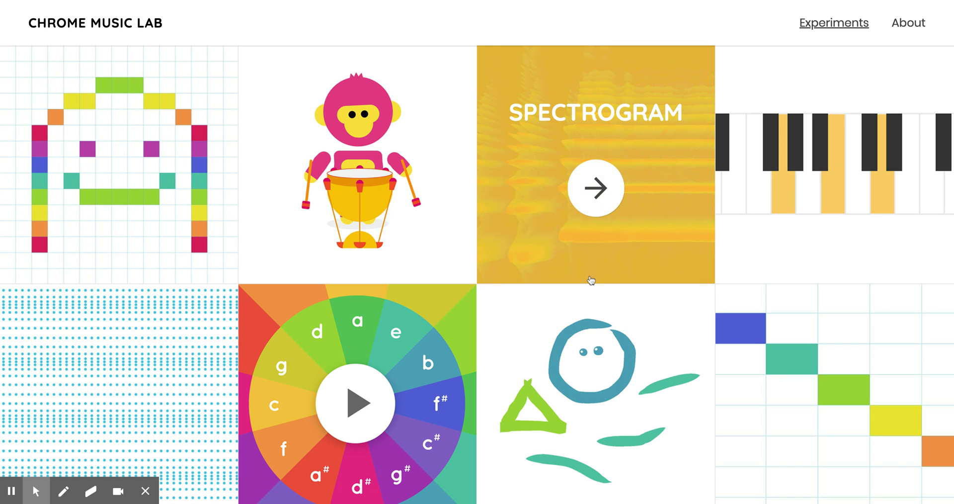
mouse_move(229, 434)
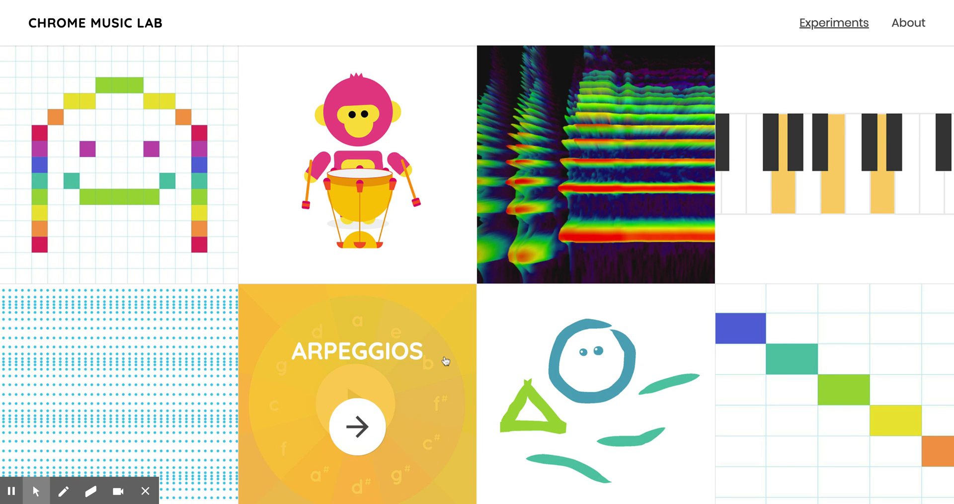
mouse_move(701, 64)
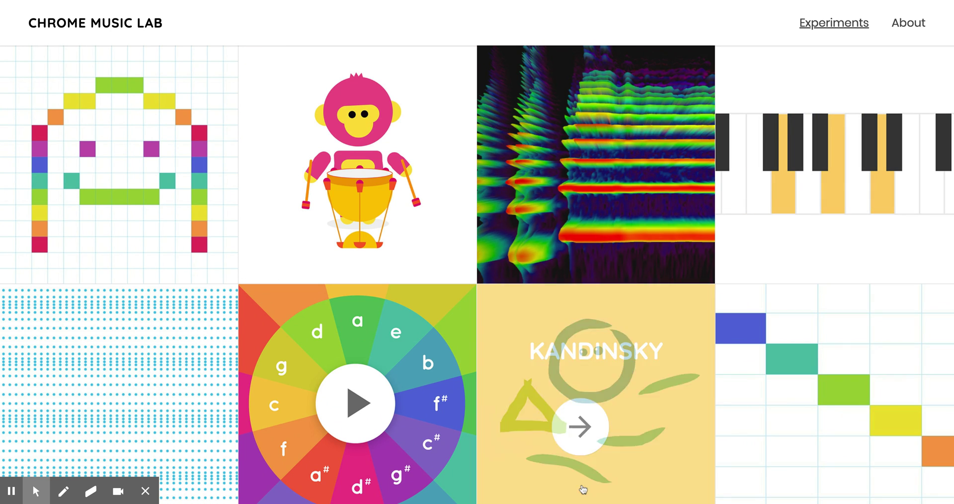